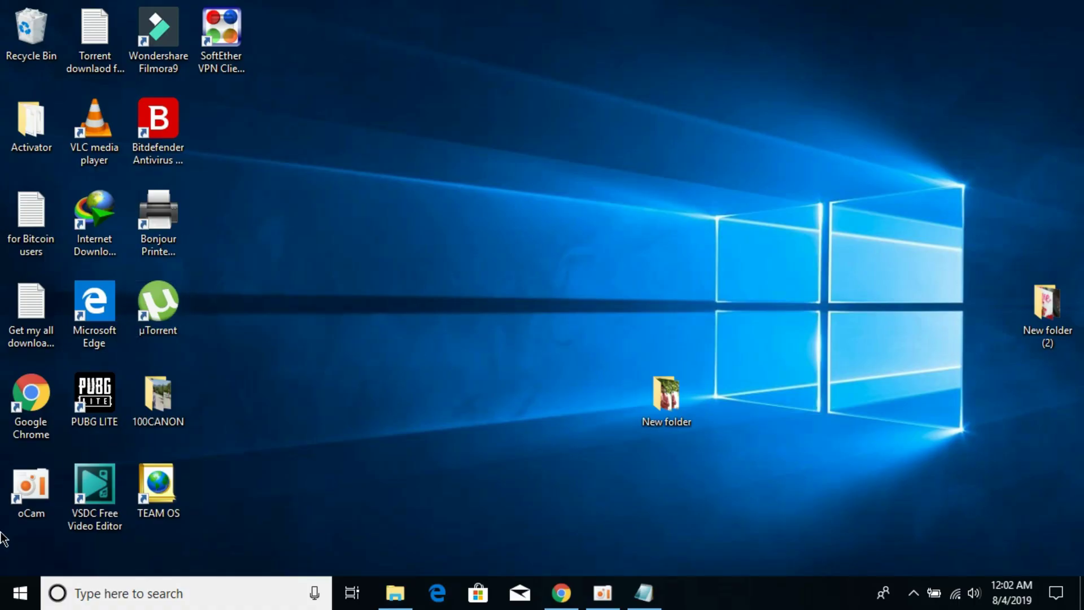
View this computer's system information from This PC's options, then close it.
click(23, 595)
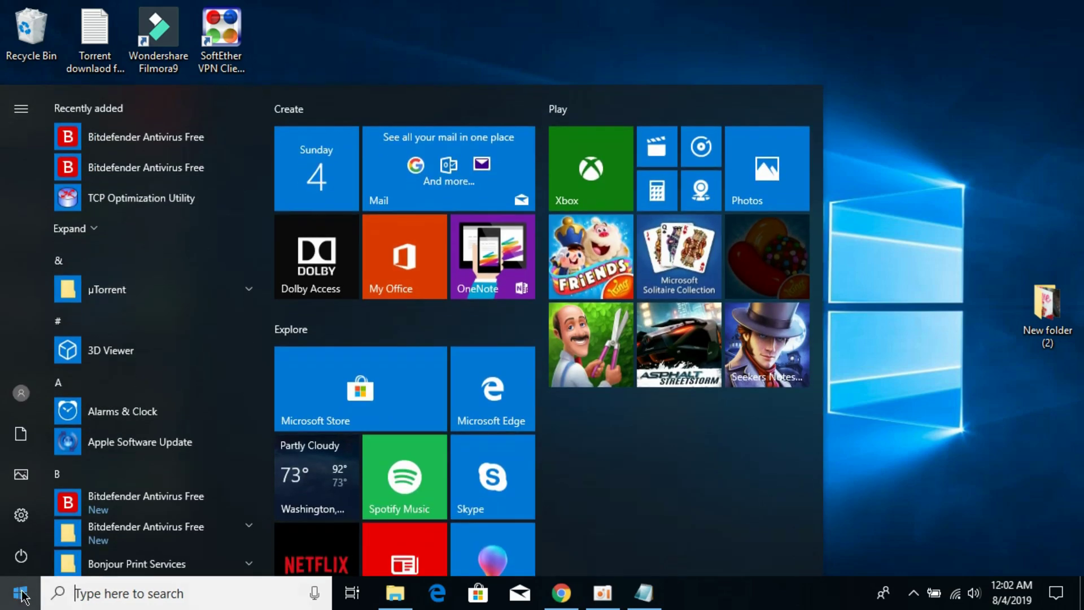
text(this)
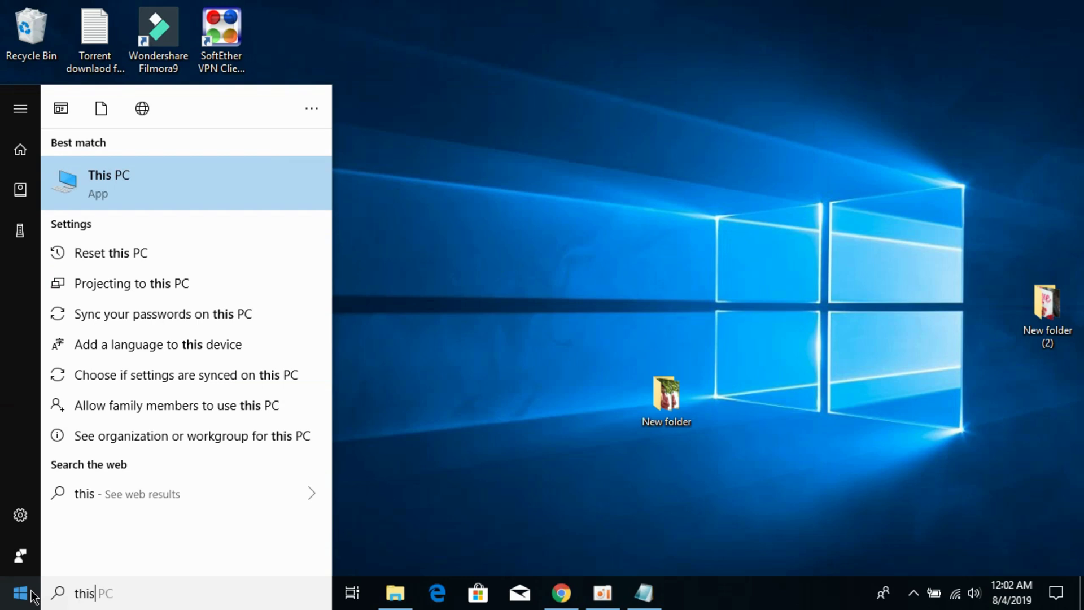
right_click(144, 188)
click(179, 318)
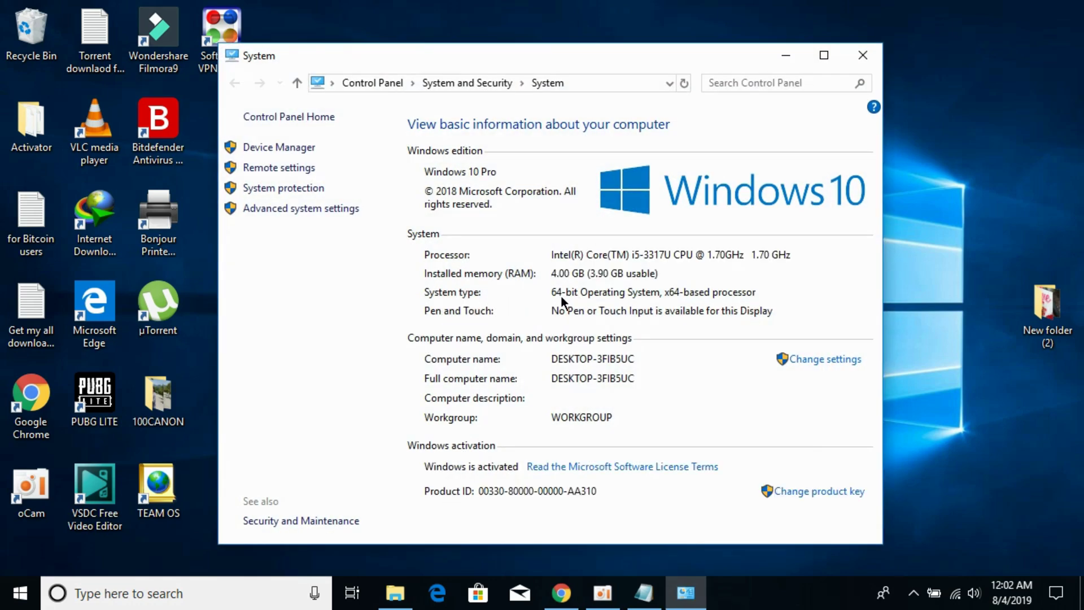
click(864, 54)
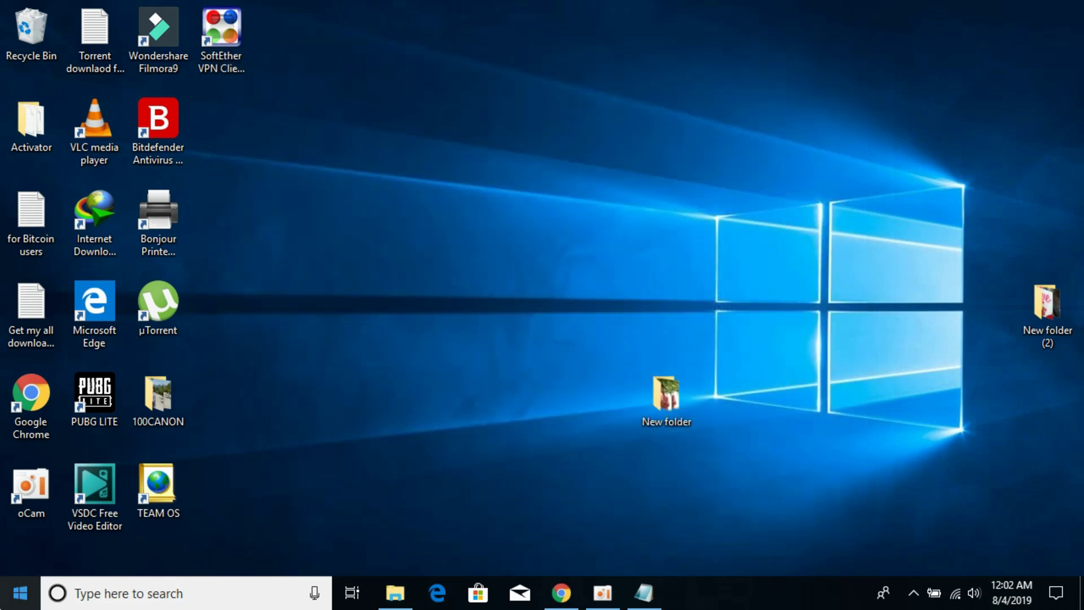
Launch Notepad from Start search and bring the script document forward.
click(20, 593)
text(not)
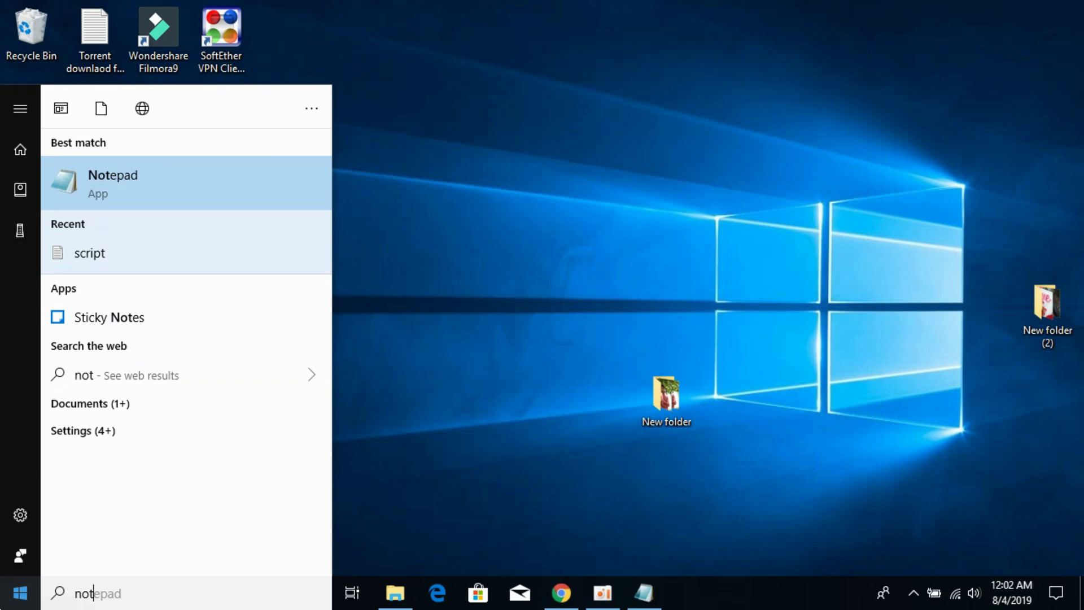
text(e)
key(Return)
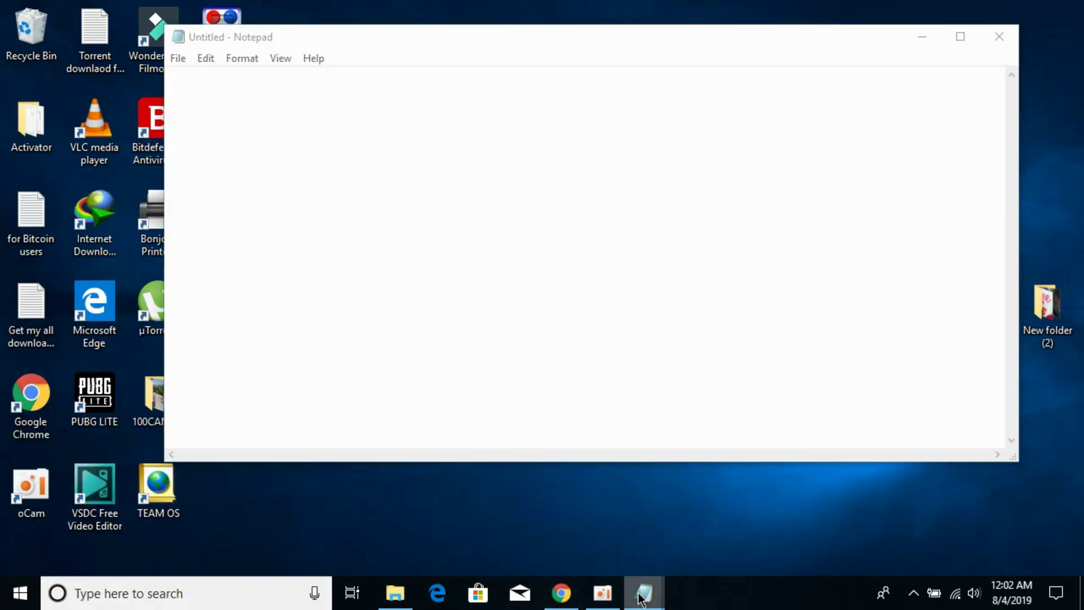
mouse_move(644, 594)
click(577, 516)
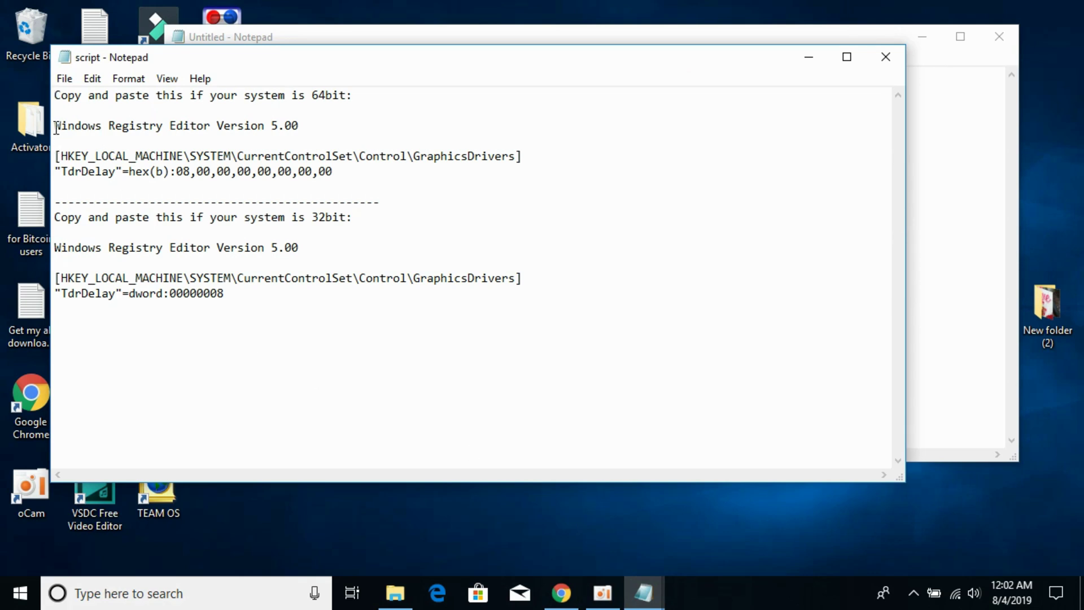
Highlight the complete 64-bit TdrDelay registry block in the script.
drag(55, 125, 333, 171)
key(ctrl+c)
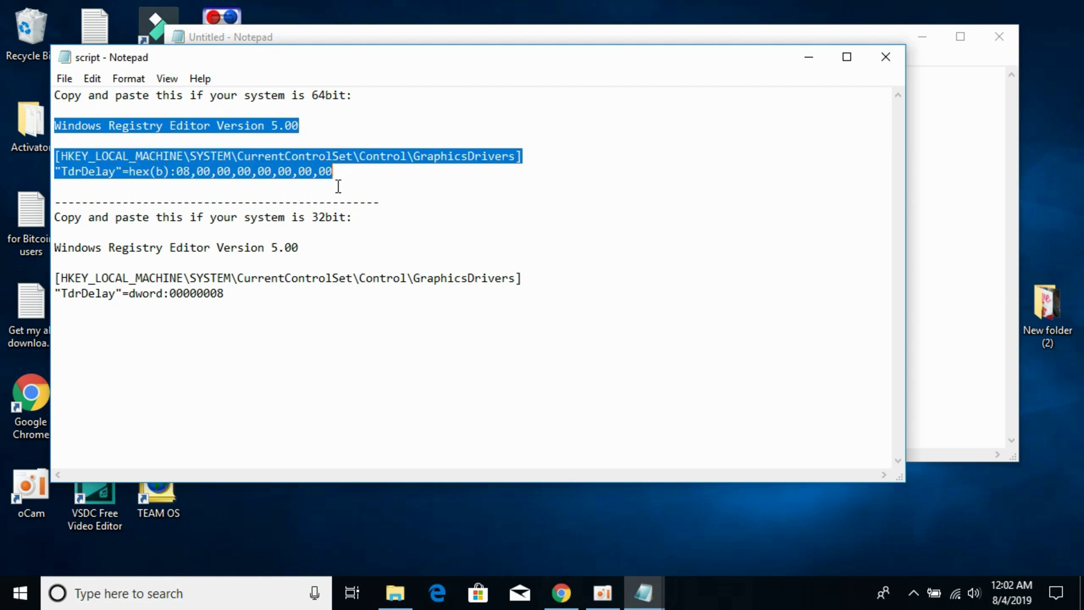
click(55, 249)
drag(56, 248, 238, 297)
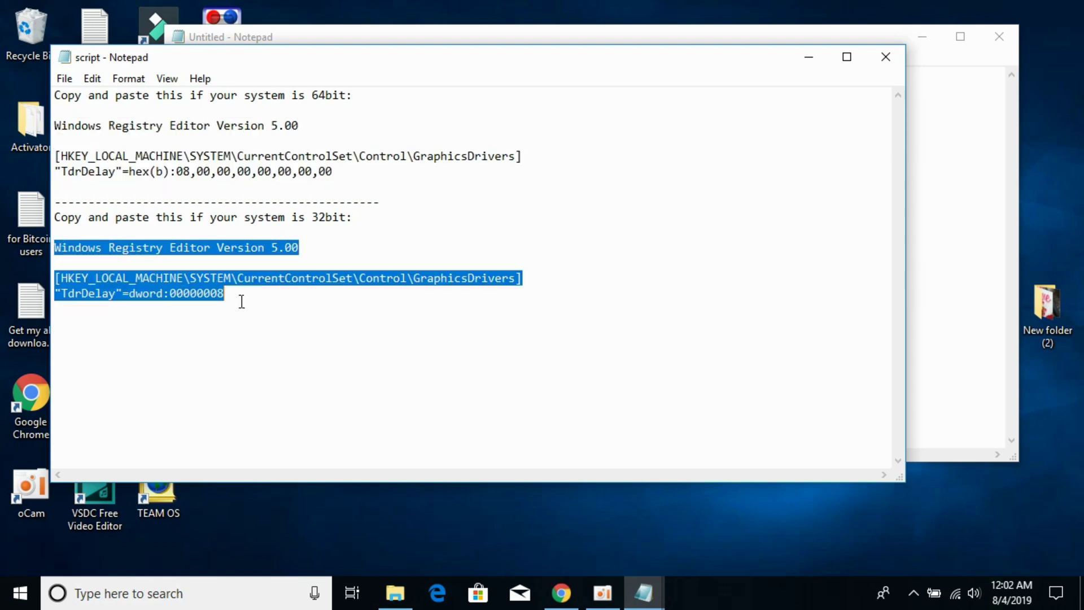
click(56, 125)
drag(55, 125, 341, 171)
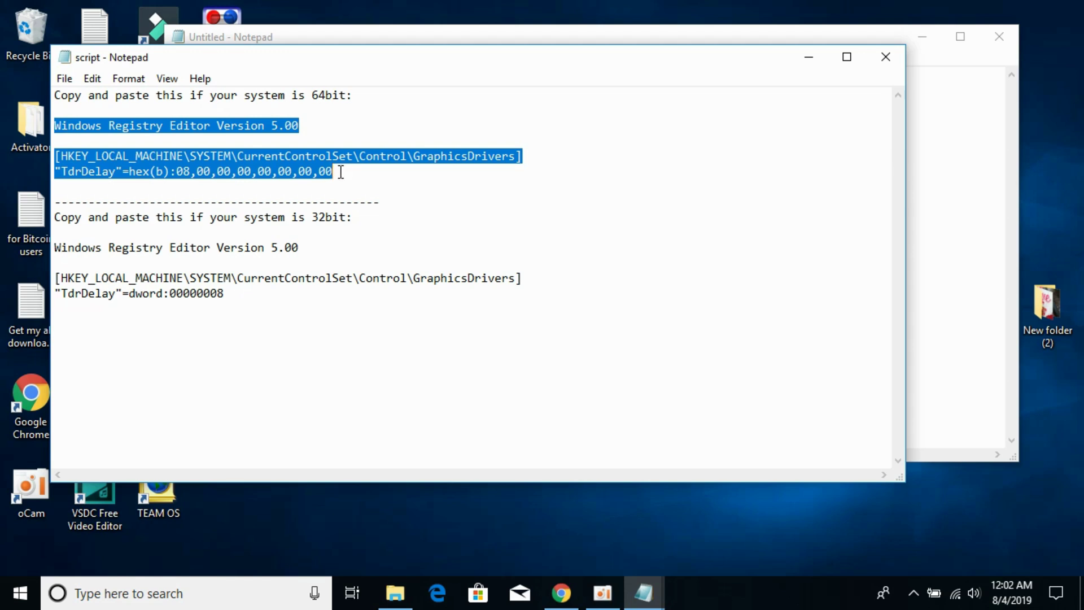
Paste the 64-bit TdrDelay lines into the Untitled document and start saving it.
click(929, 170)
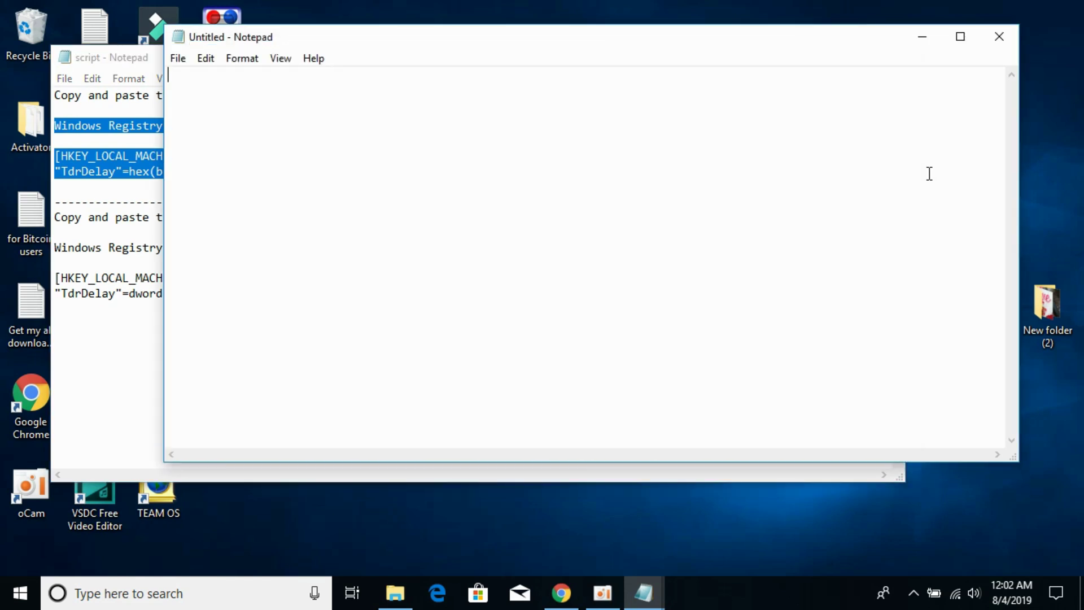
key(ctrl+v)
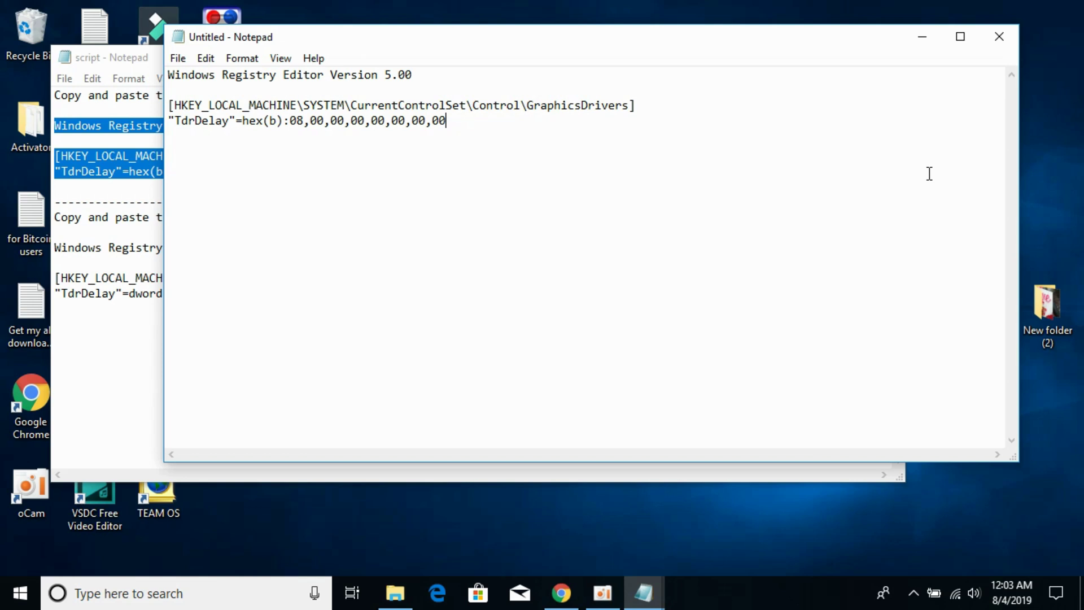
key(ctrl+s)
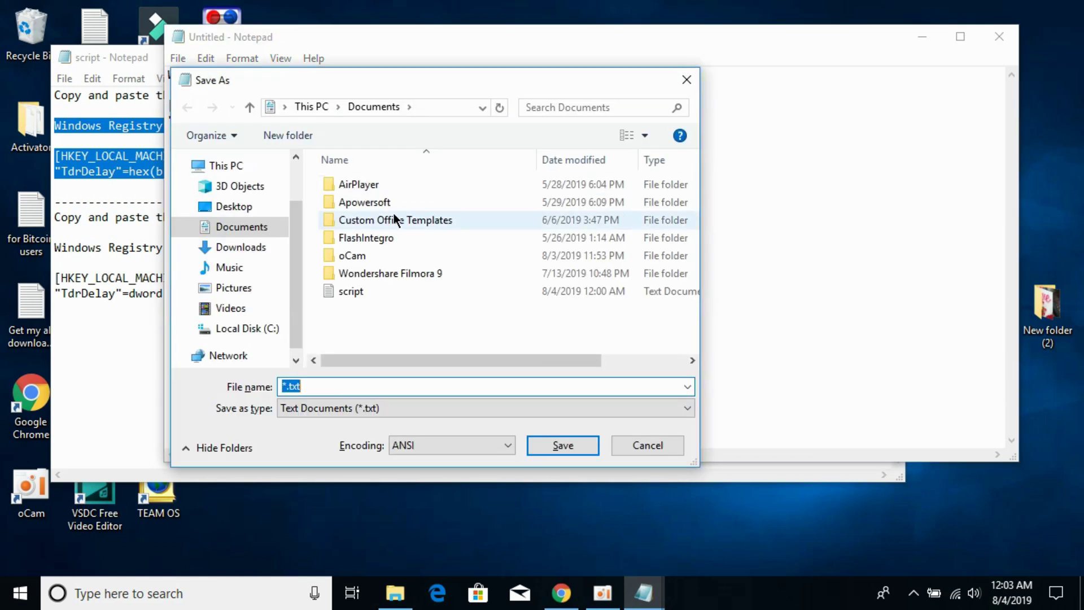
Save the document to the Desktop as fix.reg with All Files type, then close it.
click(235, 207)
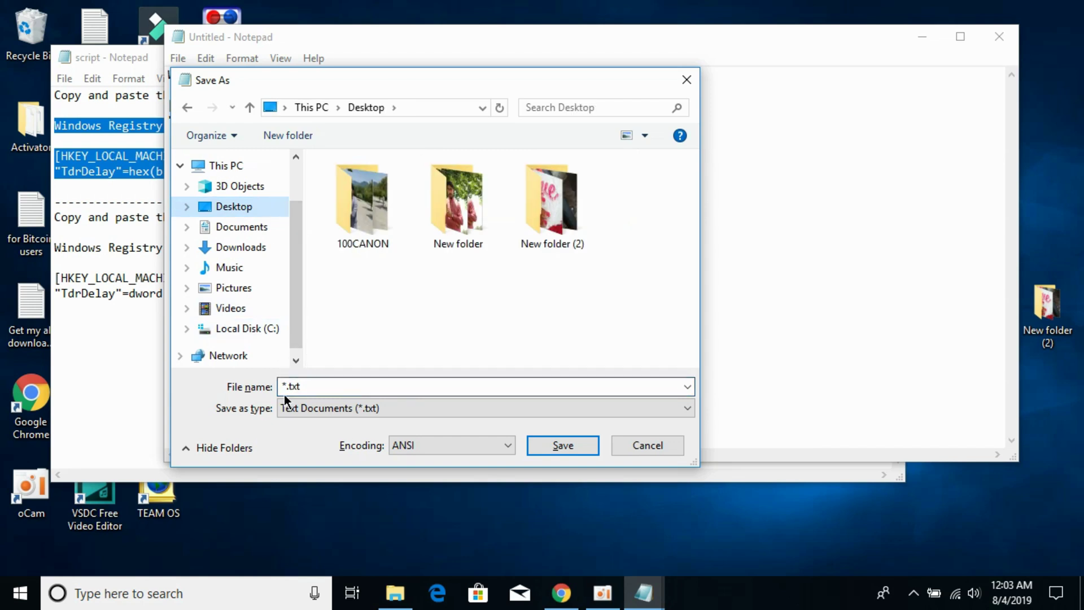
click(298, 409)
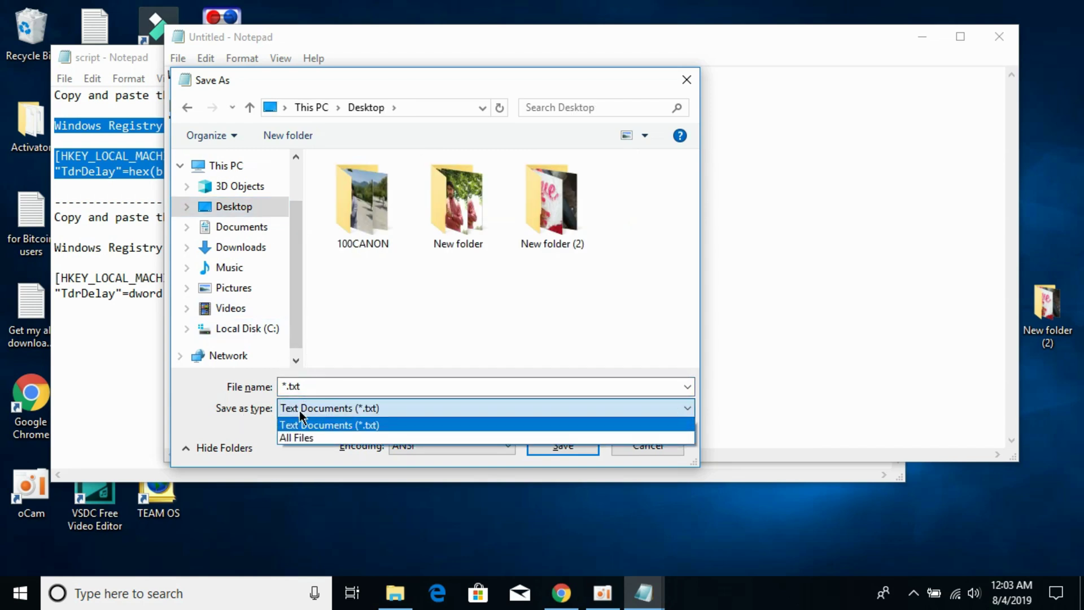
click(297, 438)
click(306, 386)
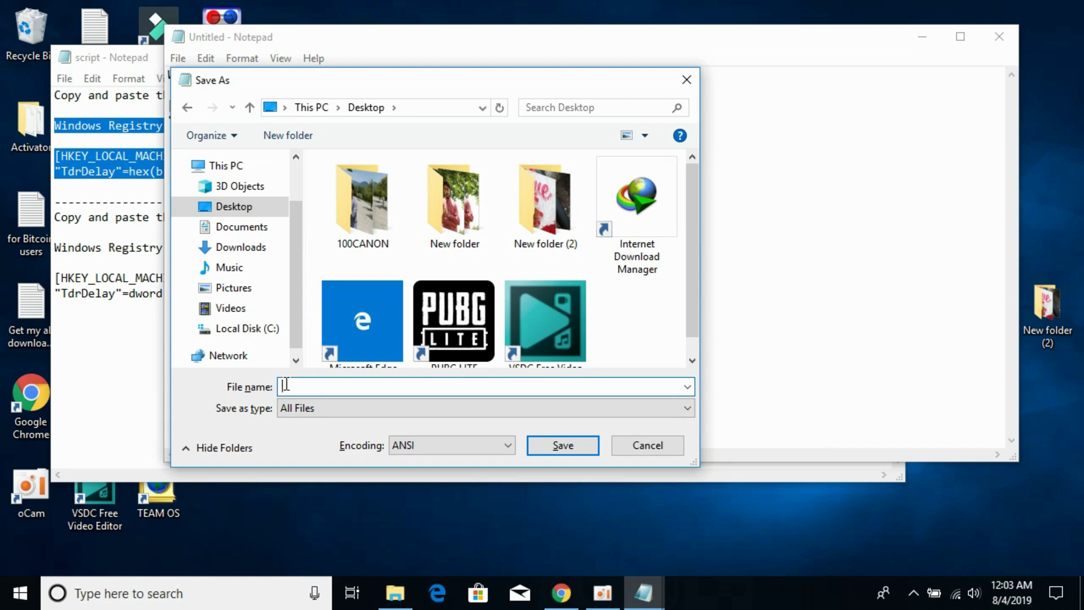
text(fix)
text(.reg)
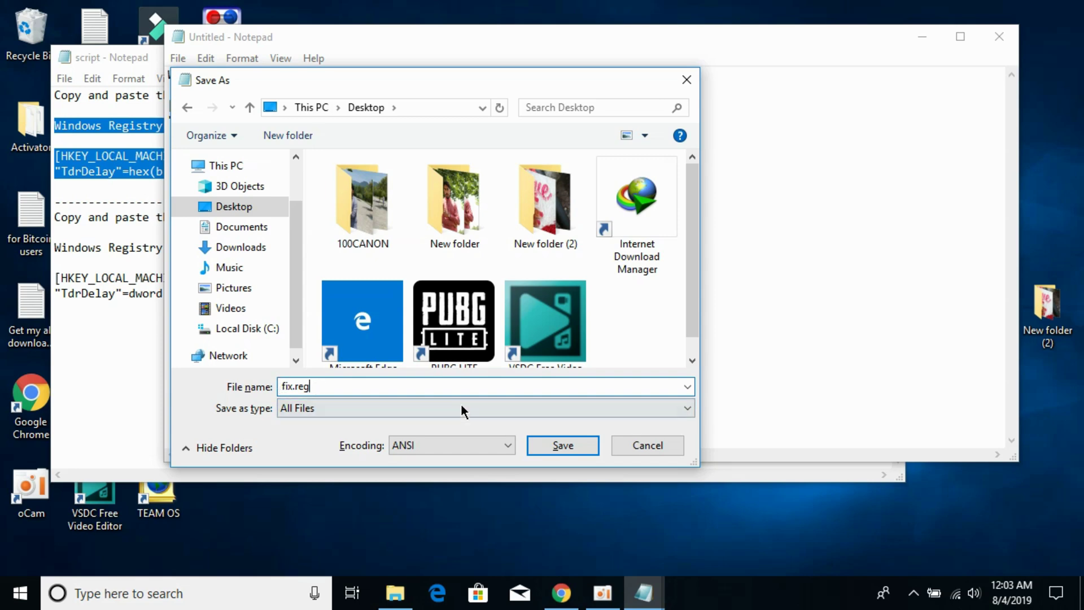
click(563, 444)
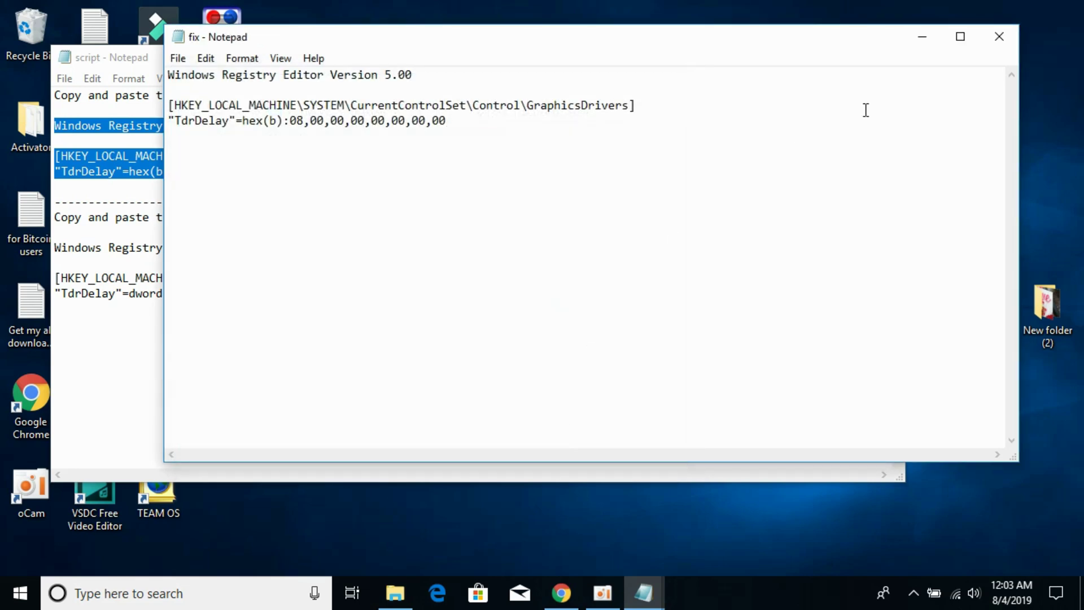
click(999, 37)
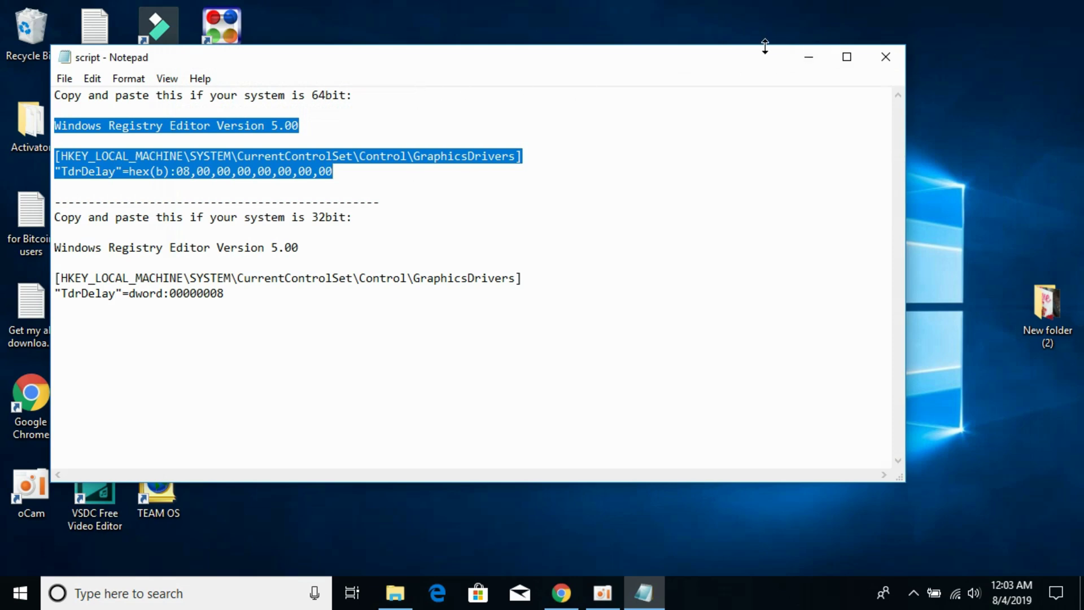
Minimize Notepad and merge fix.reg from the desktop, confirming the registry warning and success message.
click(809, 57)
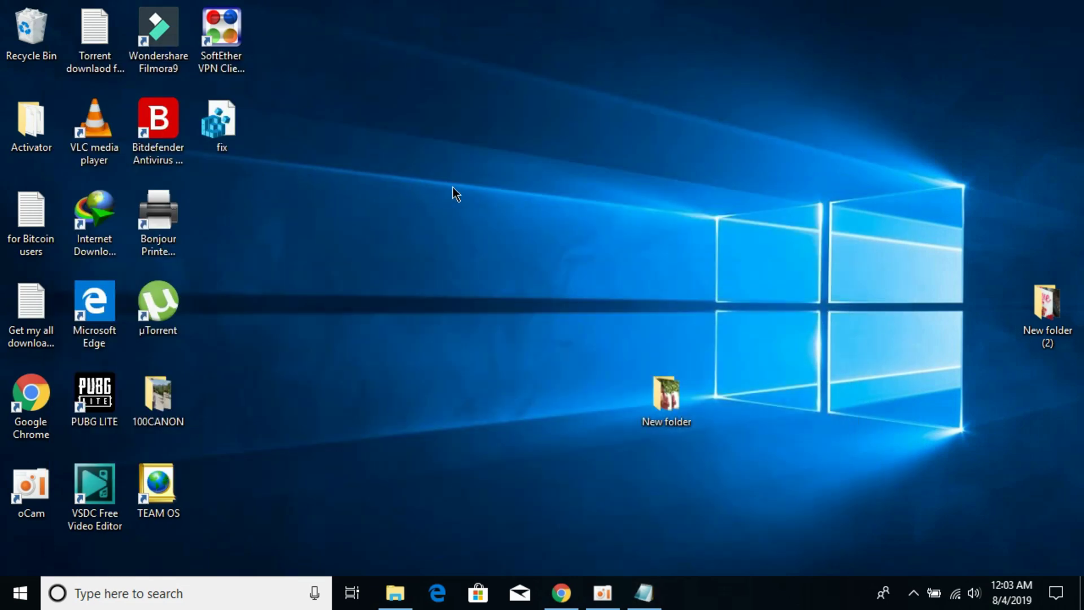
double_click(219, 137)
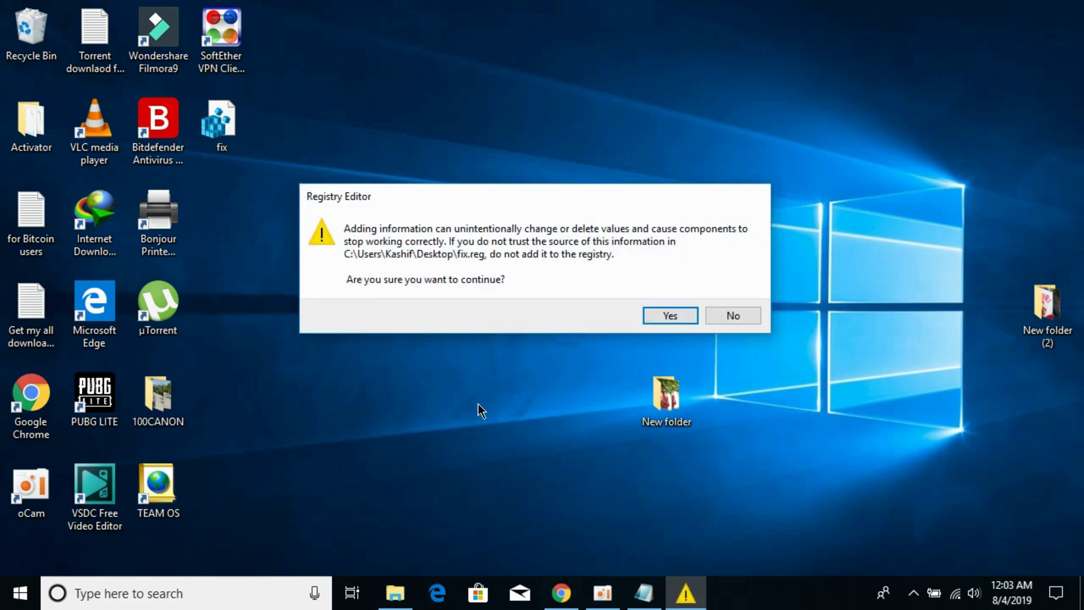
click(670, 316)
click(727, 295)
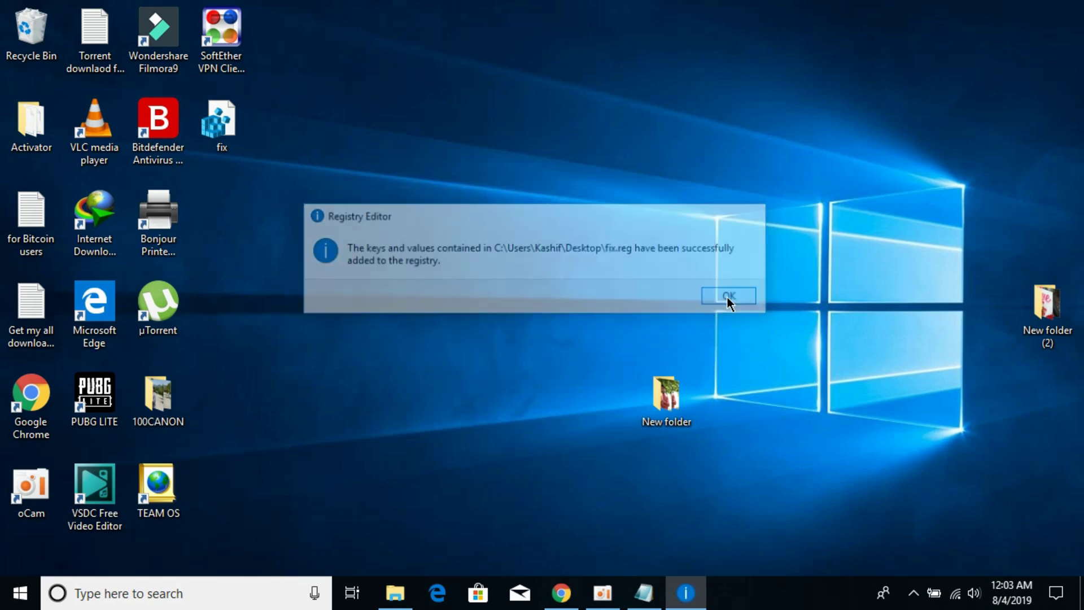